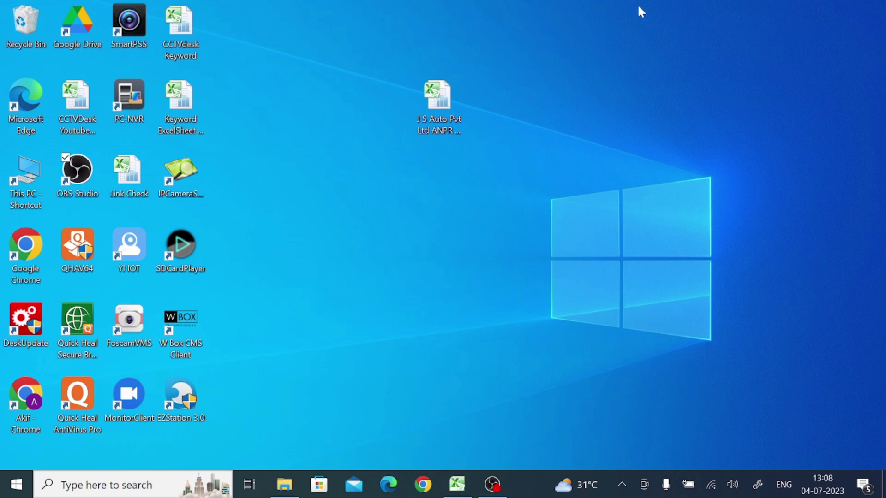
Search Google for 'eagleeyes for pc' from Chrome's address bar.
click(421, 485)
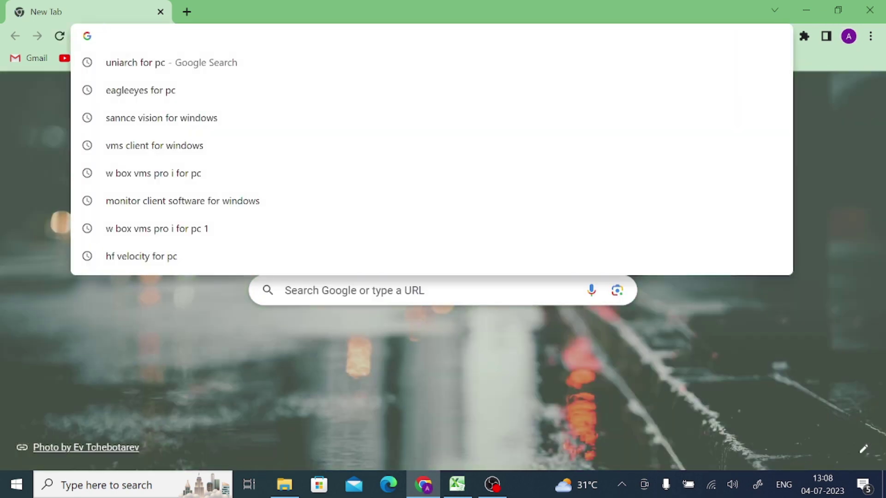
text(ea)
key(BackSpace)
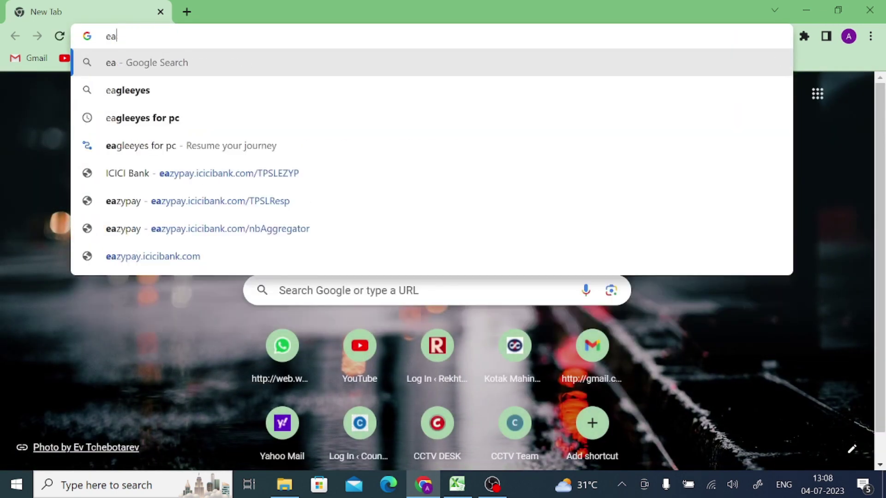
click(211, 122)
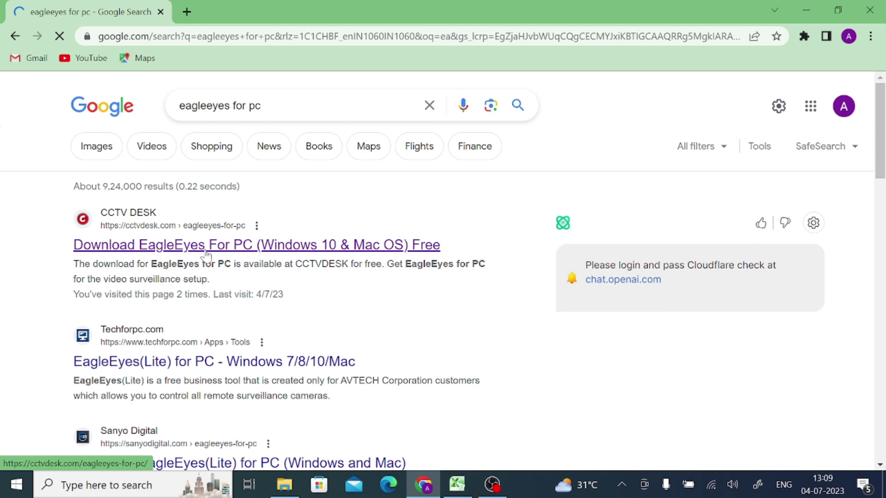
Open the CCTV DESK EagleEyes article, dismiss its ad, and follow the Download EagleEyes for PC link.
click(206, 245)
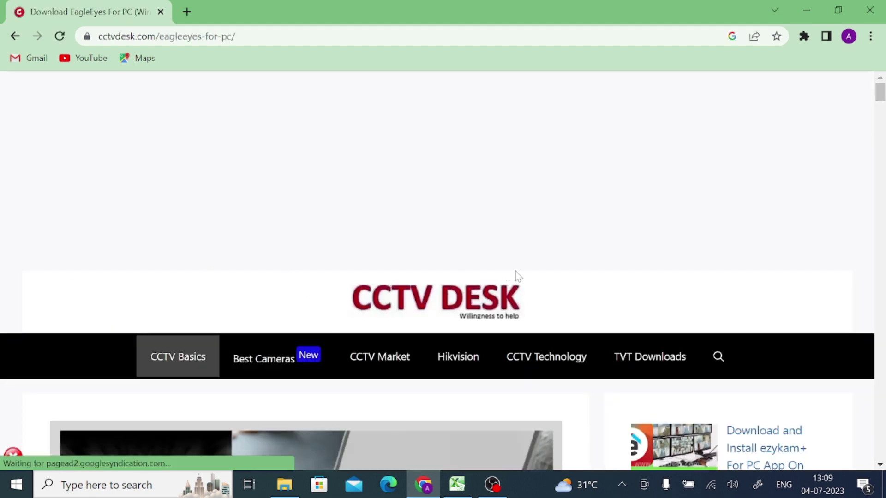
scroll(514, 277, down, 5)
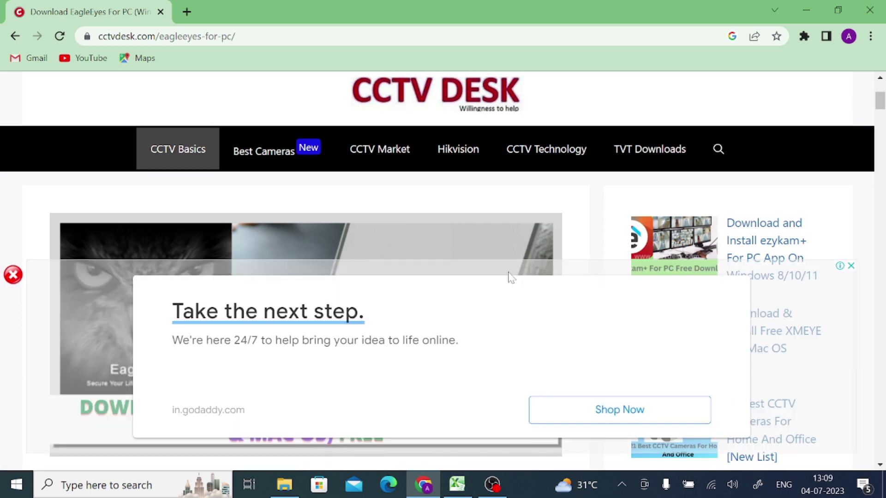
click(15, 282)
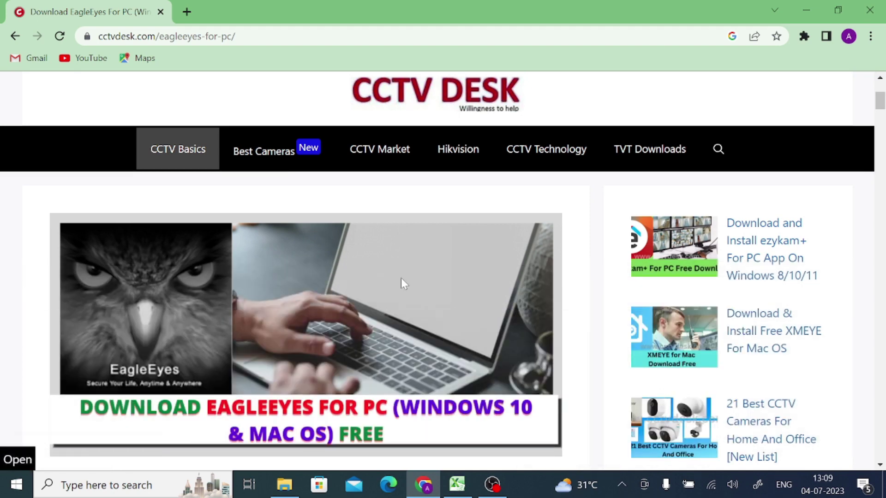
scroll(401, 277, down, 10)
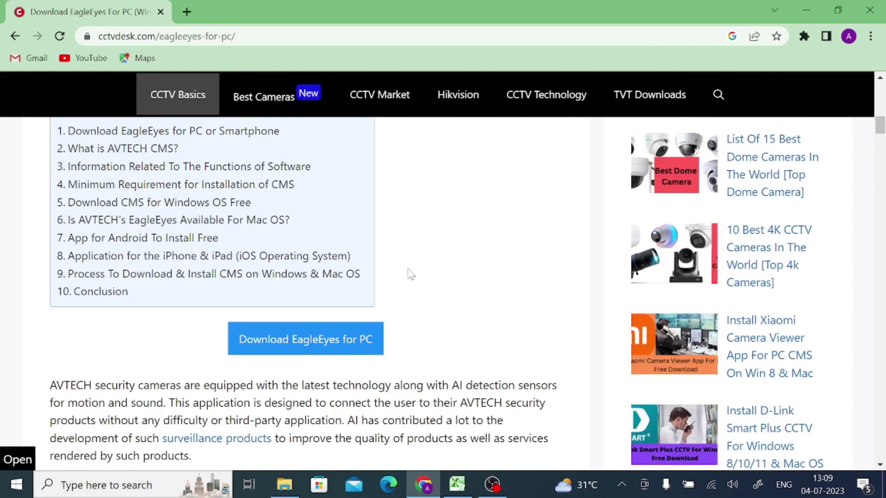
scroll(410, 274, down, 1)
scroll(410, 274, up, 1)
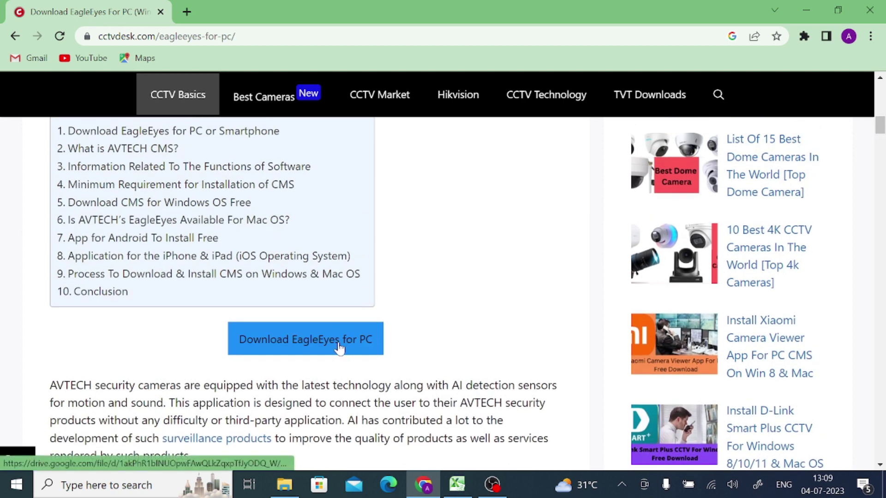
click(323, 341)
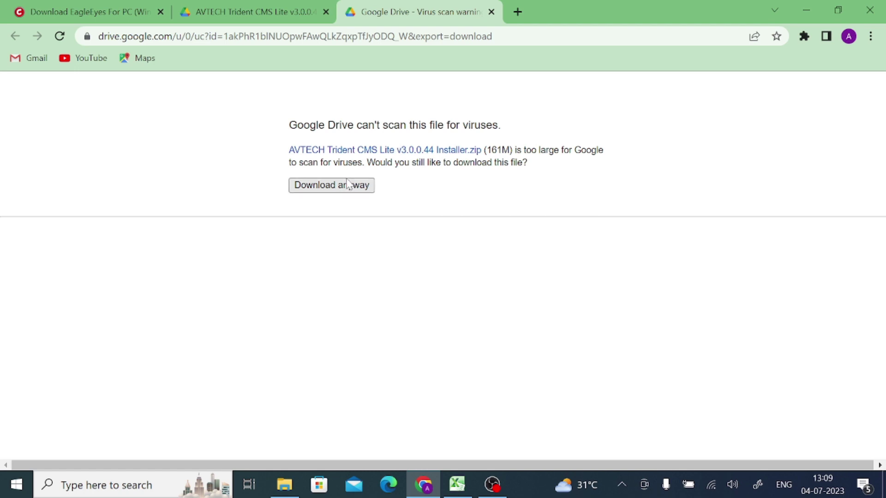
Download AVTECH Trident CMS Lite v3.0.0.44 Installer.zip anyway past the virus-scan warning.
click(340, 191)
click(332, 185)
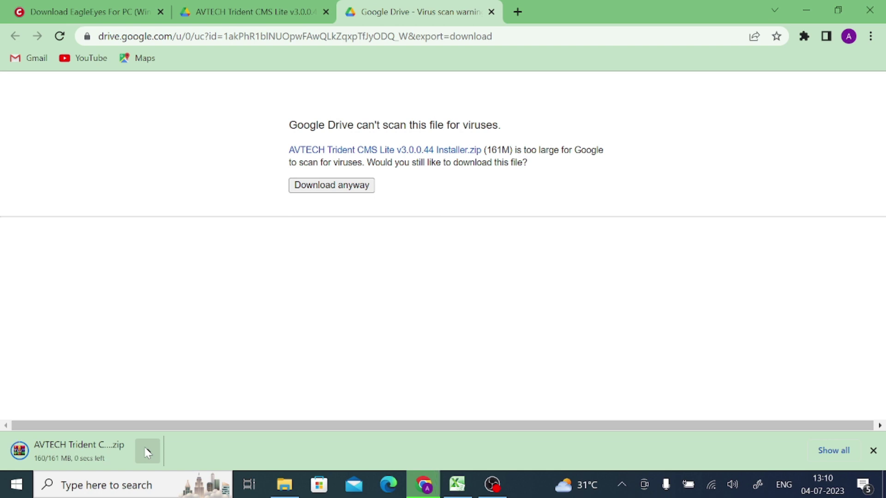
Open the finished installer zip in WinRAR, then reach Chrome's Downloads list.
click(147, 452)
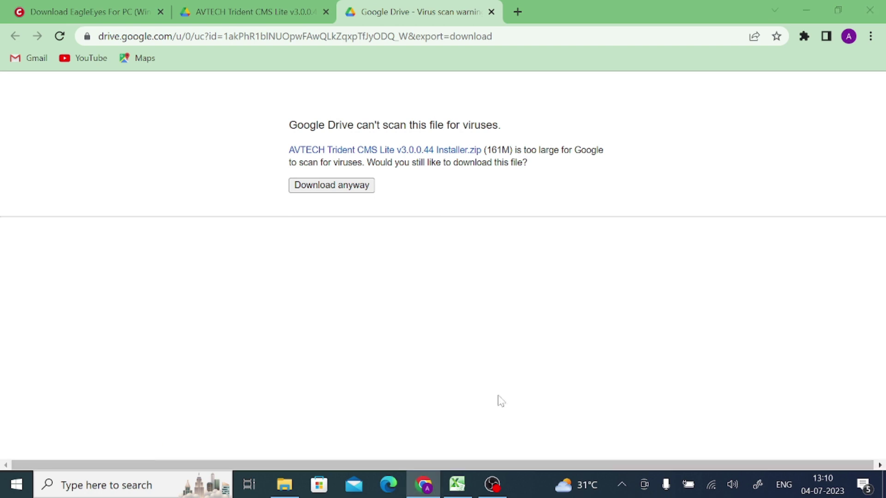
click(871, 38)
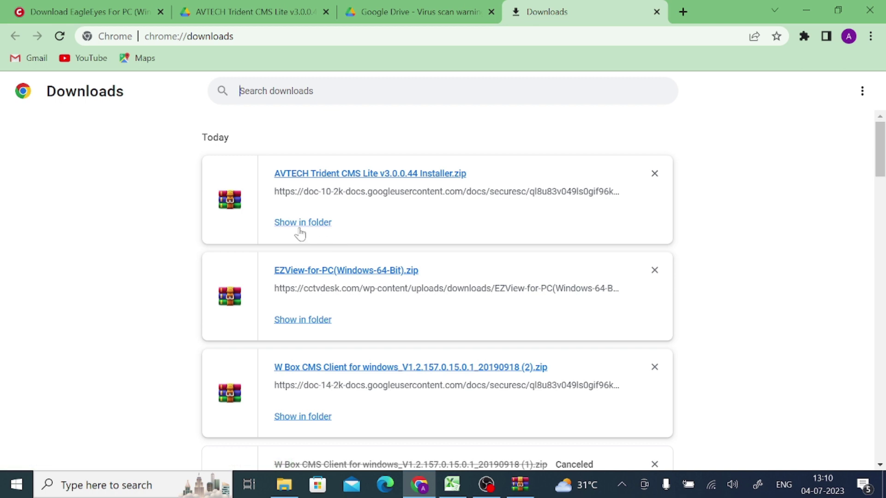
Extract the zip to 'AVTECH Trident CMS Lite v3.0.0.44 Installer\' in Downloads and open that folder.
click(300, 226)
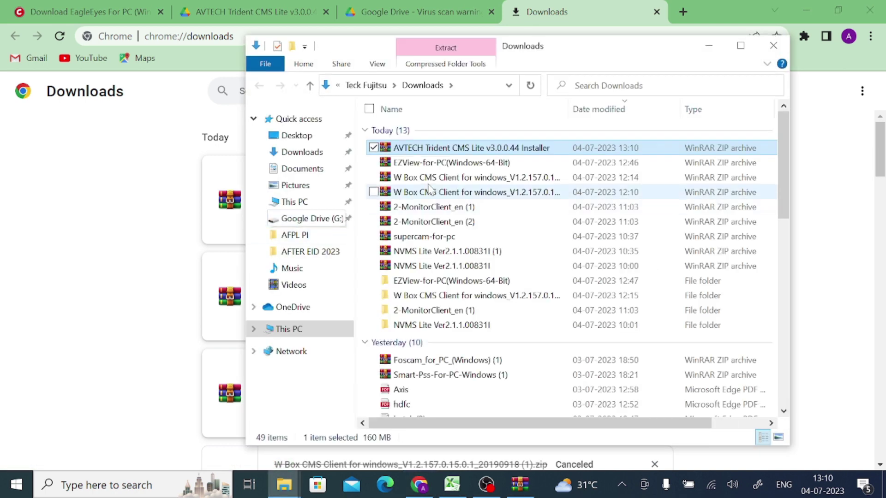
double_click(435, 147)
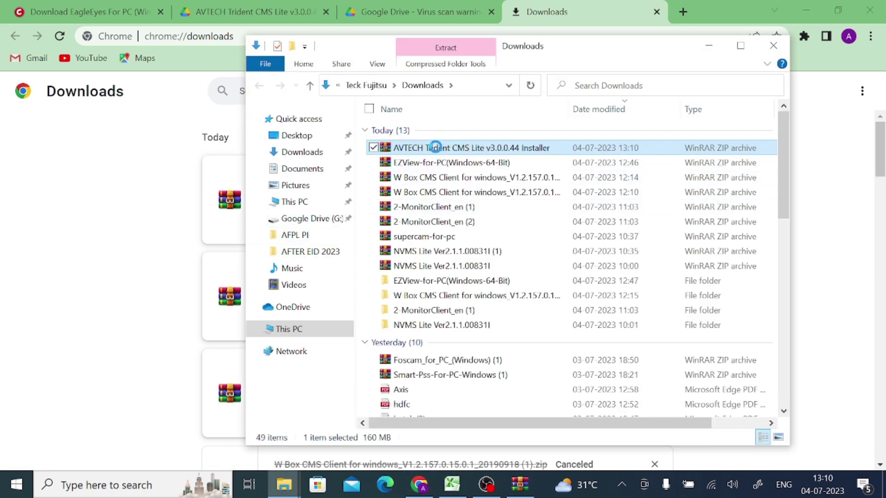
right_click(435, 147)
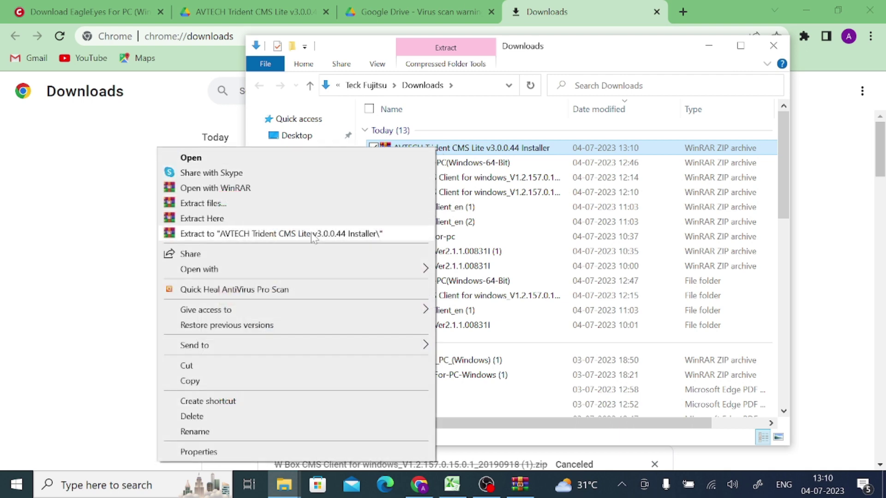
click(313, 234)
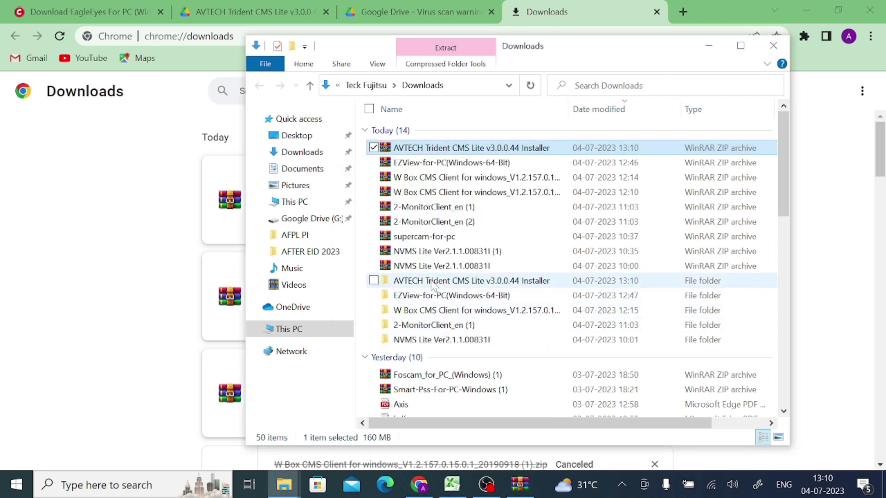
double_click(433, 282)
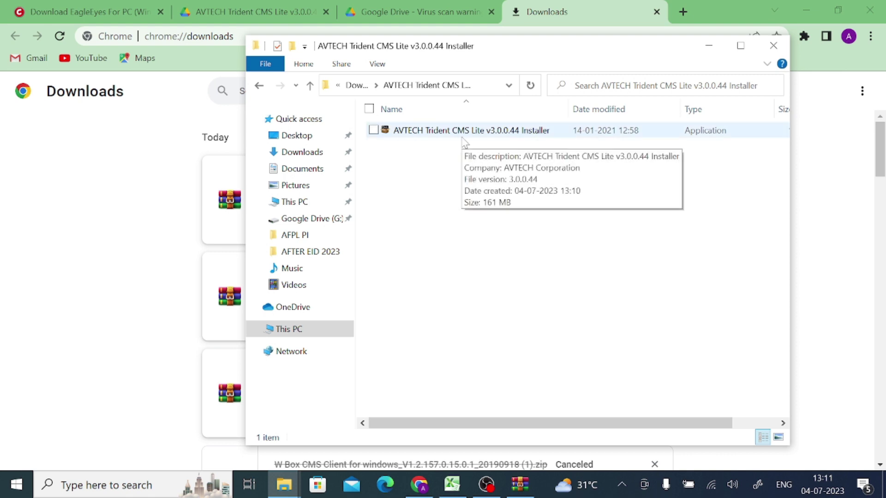
Run the AVTECH installer application as administrator.
click(459, 131)
right_click(457, 130)
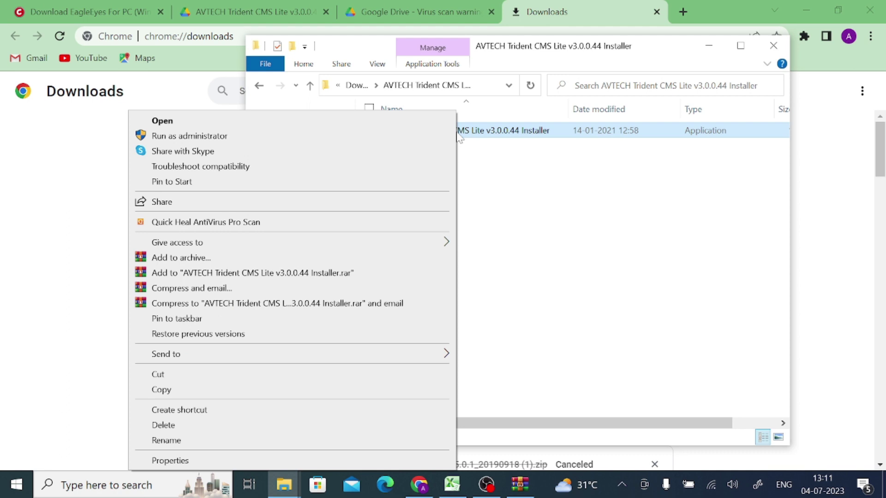
click(284, 137)
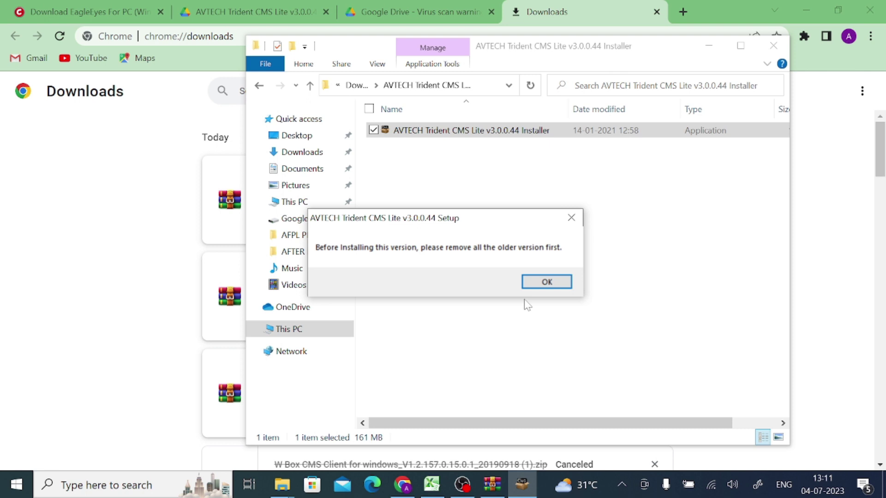
Dismiss the older-versions notice, accept the license, and keep install-for-anyone and default location.
click(546, 282)
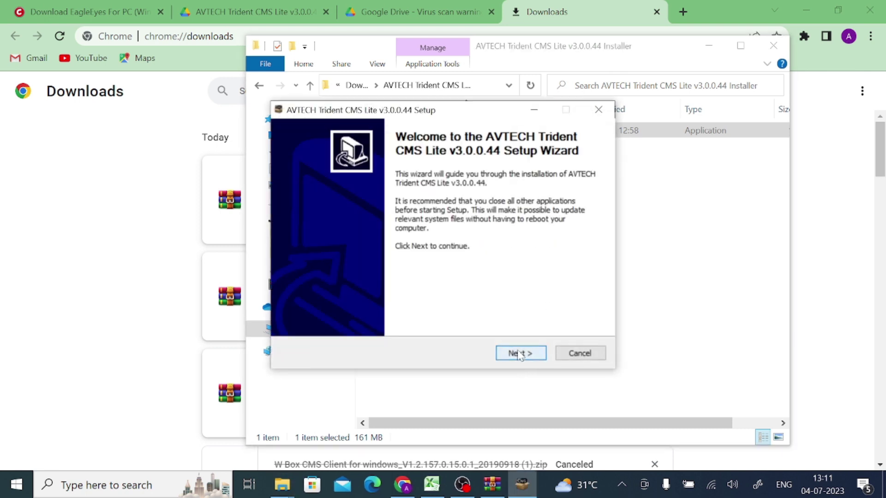
click(519, 354)
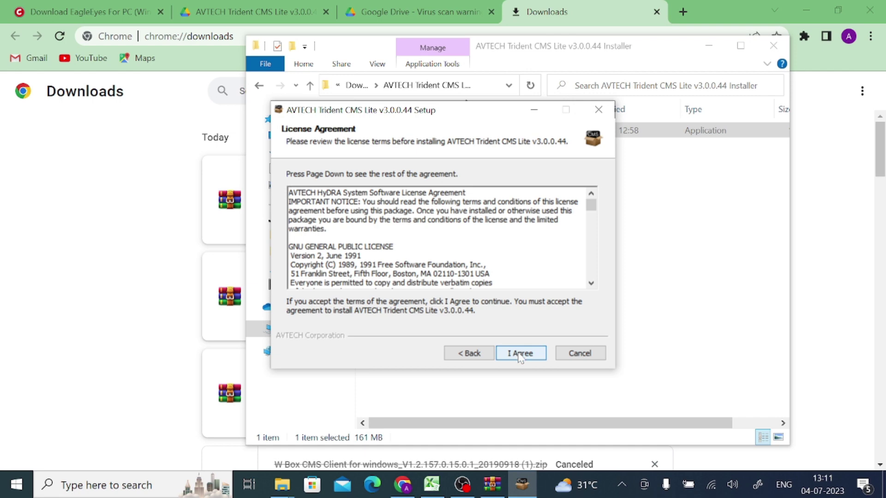
click(520, 354)
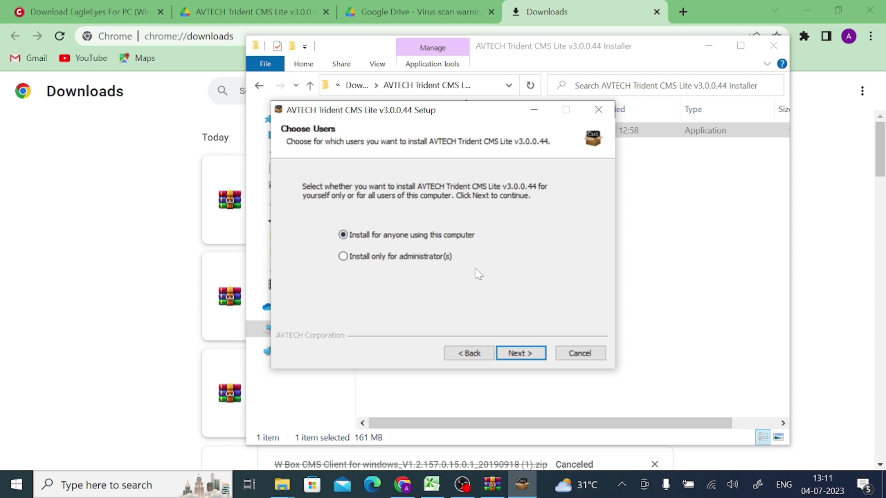
click(526, 355)
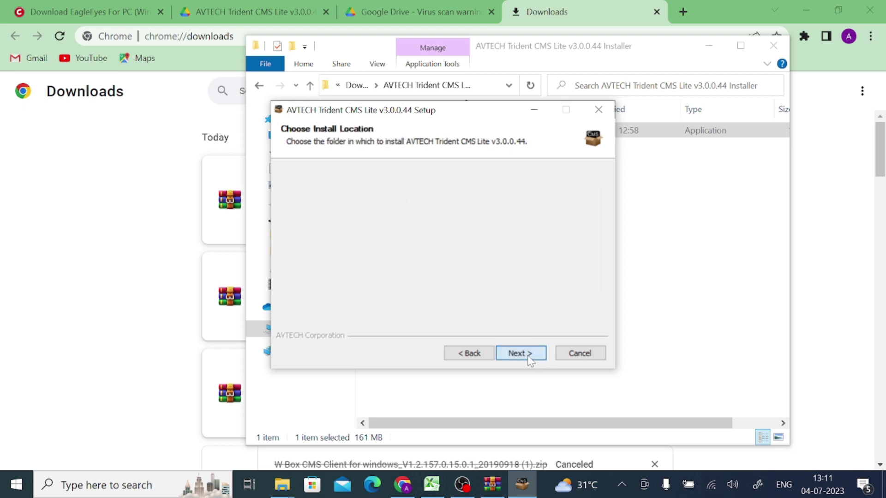
click(526, 354)
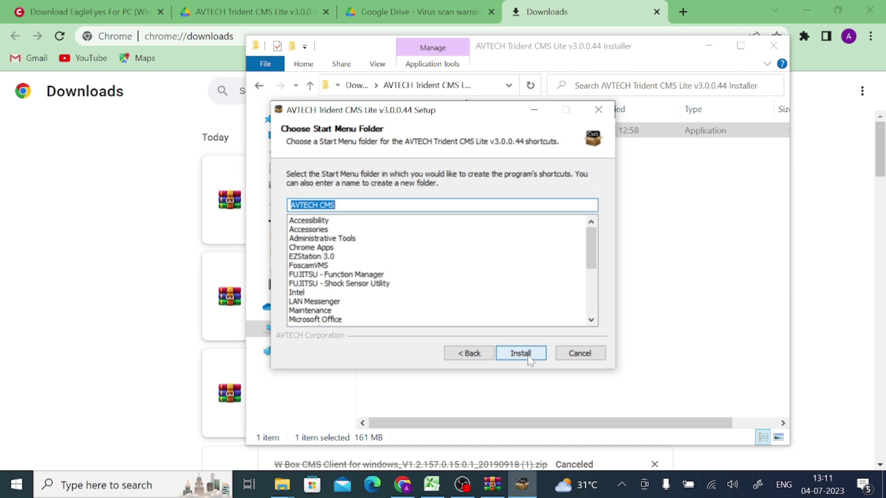
Start installation, install the first Visual C++ 2017 runtime, and accept the four Visual C++ 2005 licences.
click(528, 358)
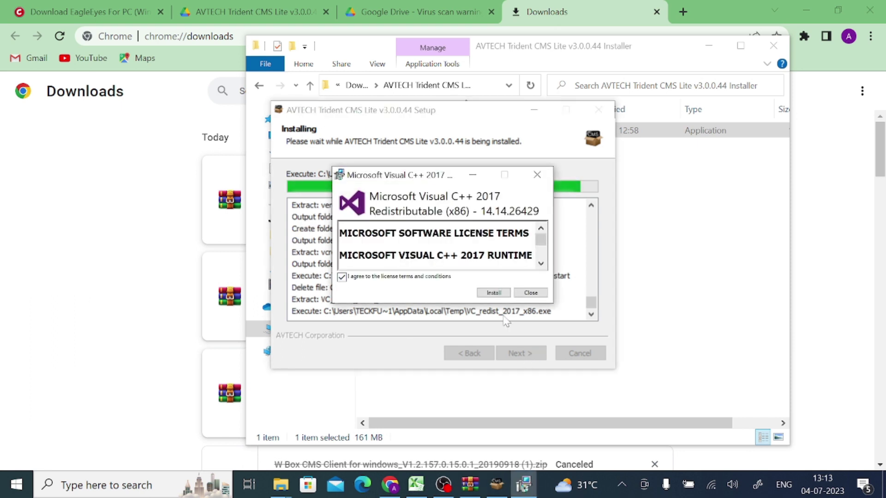
click(489, 292)
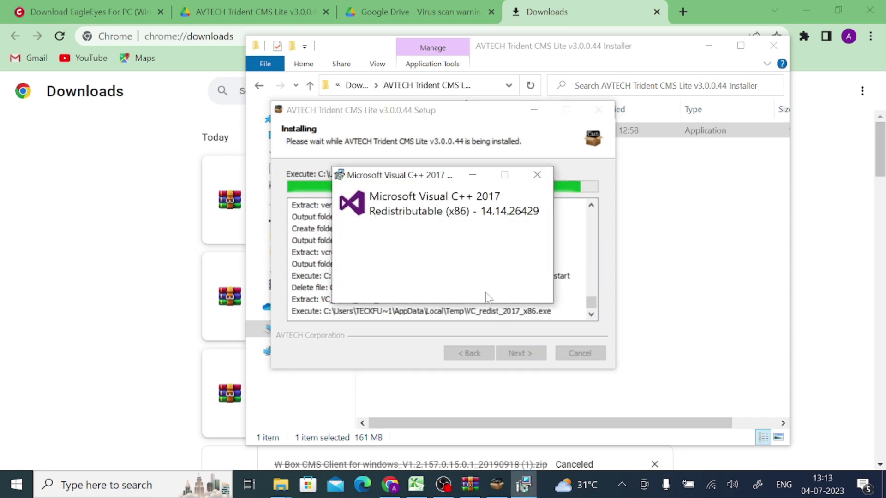
click(531, 292)
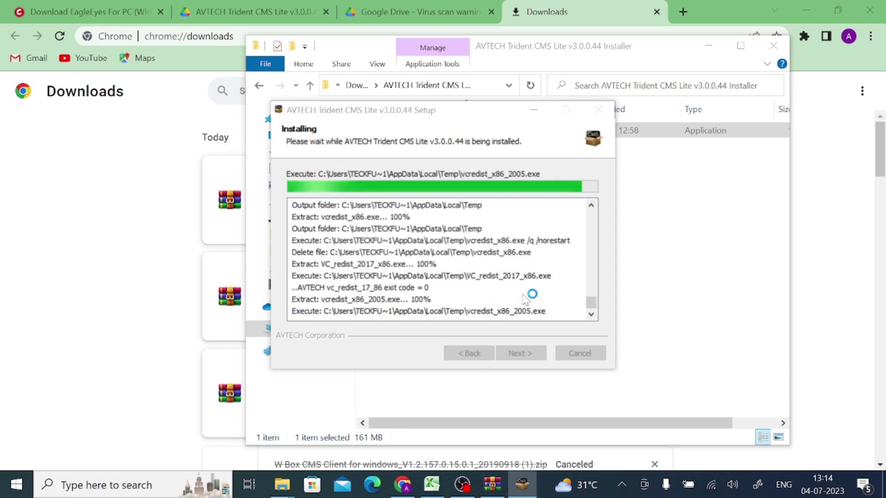
click(488, 354)
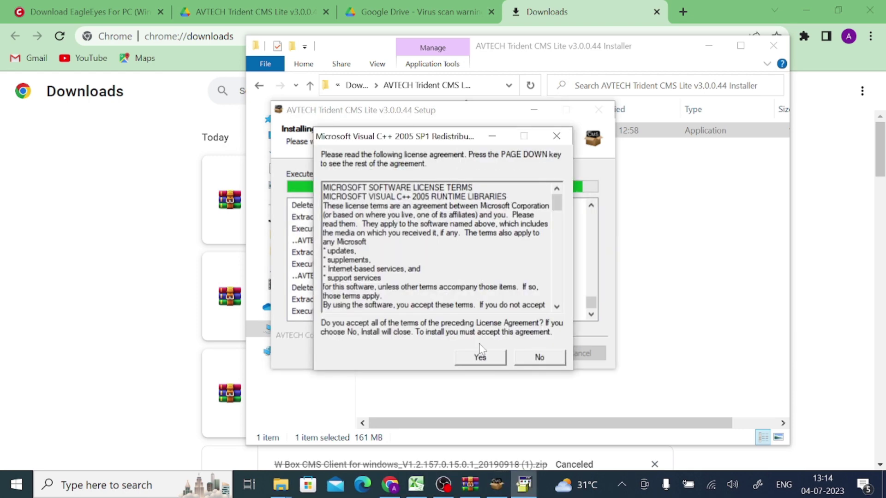
click(480, 354)
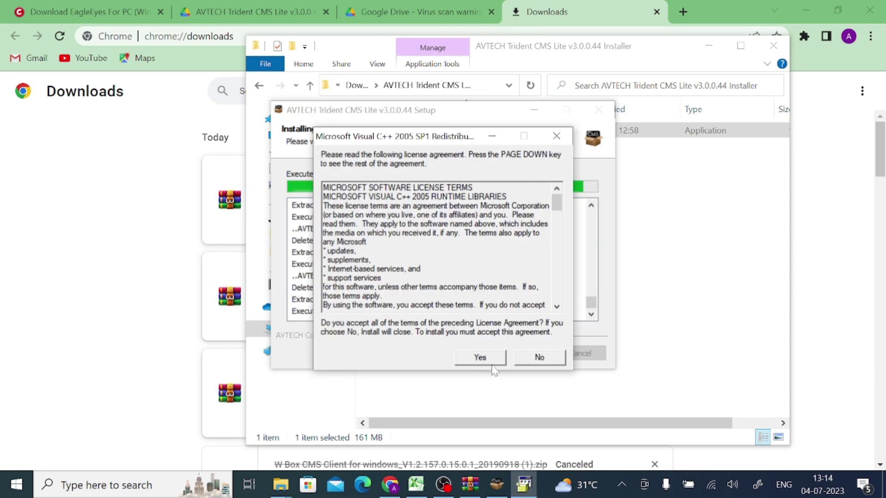
click(483, 356)
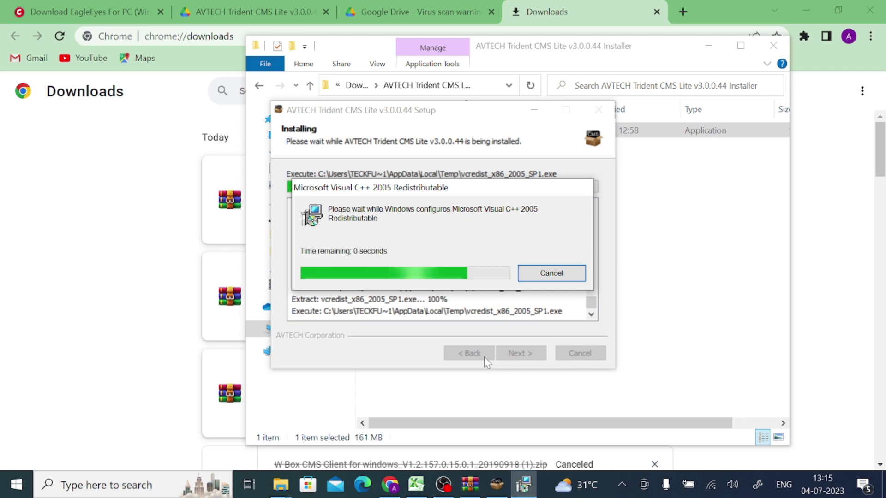
click(483, 356)
Agree to and install the Visual C++ 2017 x86 redistributable, then cancel the x64 one.
click(303, 299)
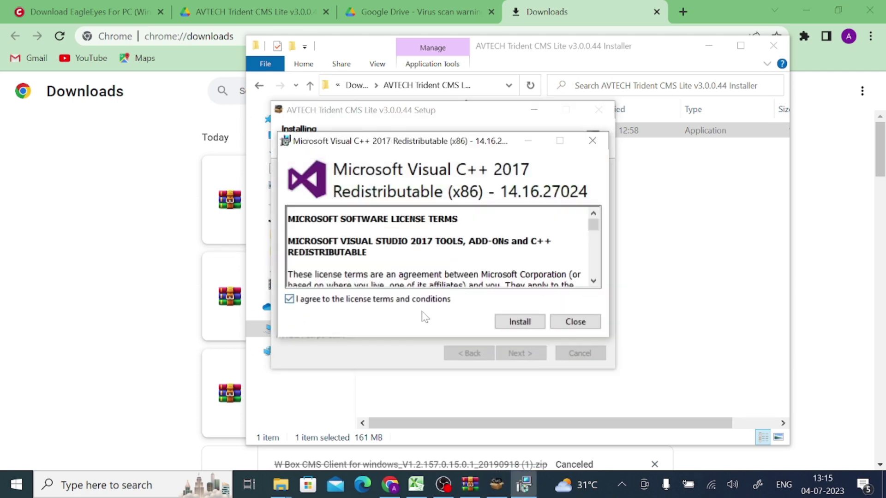
click(518, 320)
key(Return)
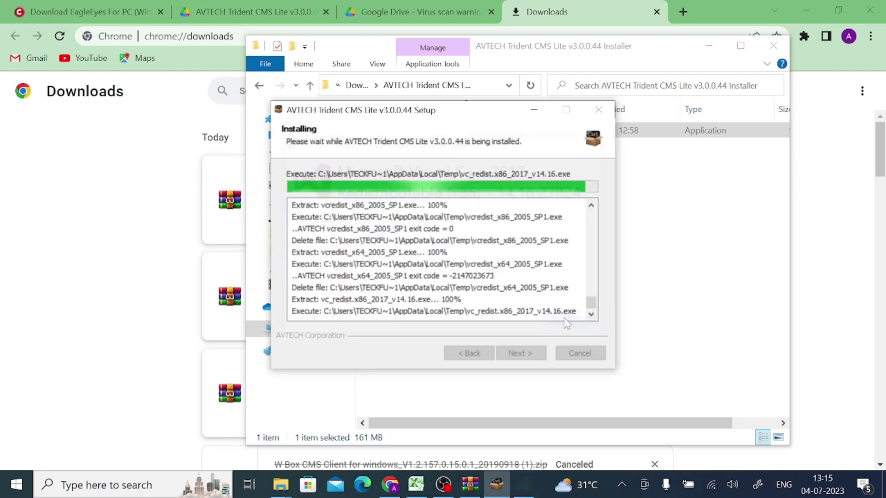
key(Return)
click(489, 289)
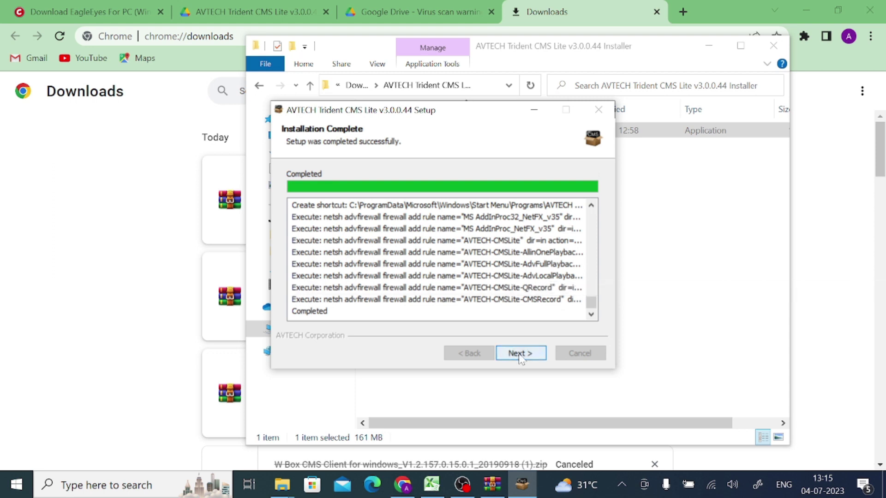
Finish the setup wizard choosing 'I want to manually reboot later'.
click(518, 354)
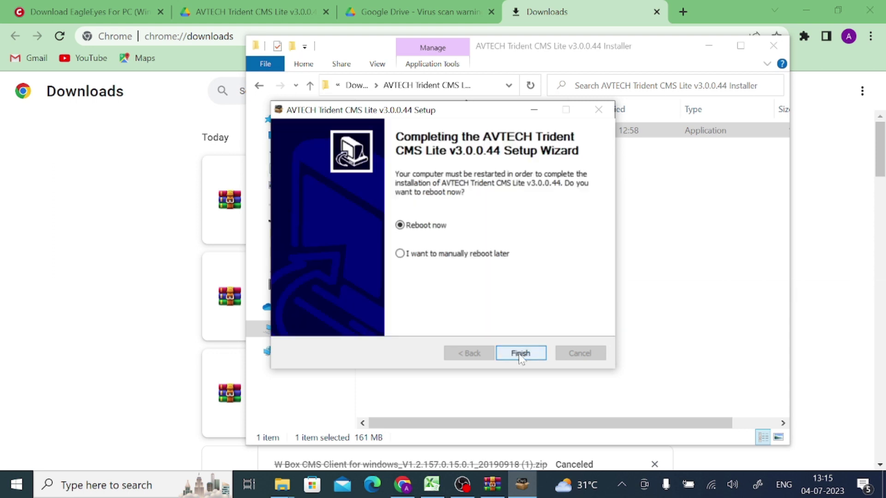
click(413, 255)
click(513, 354)
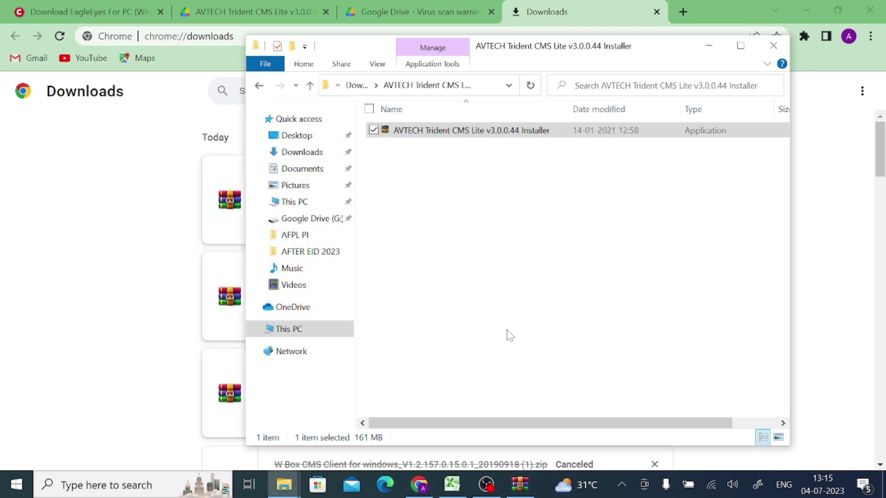
Close Explorer and WinRAR, minimize Chrome, and launch AVTECH_Trident_CMS from the desktop.
click(771, 47)
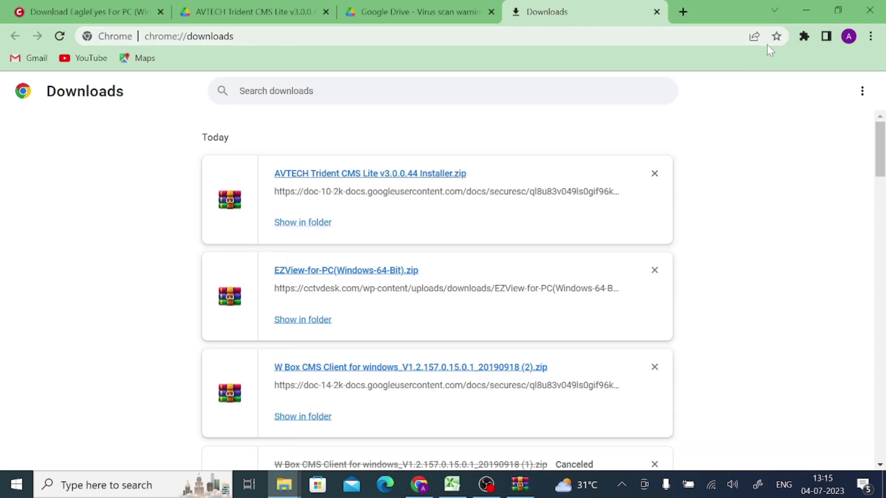
click(809, 10)
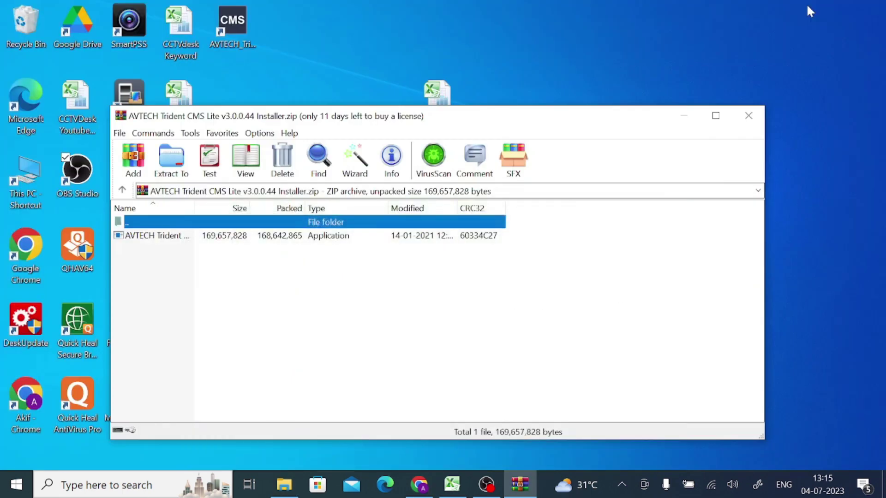
click(748, 116)
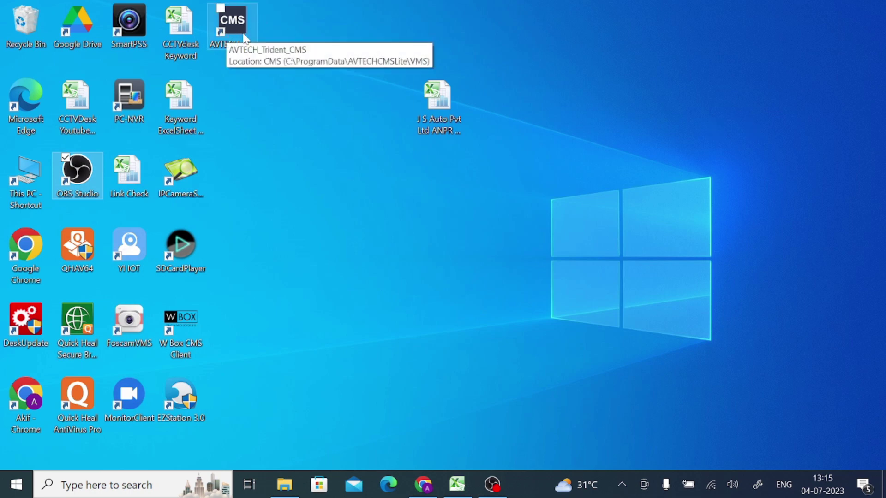
click(235, 22)
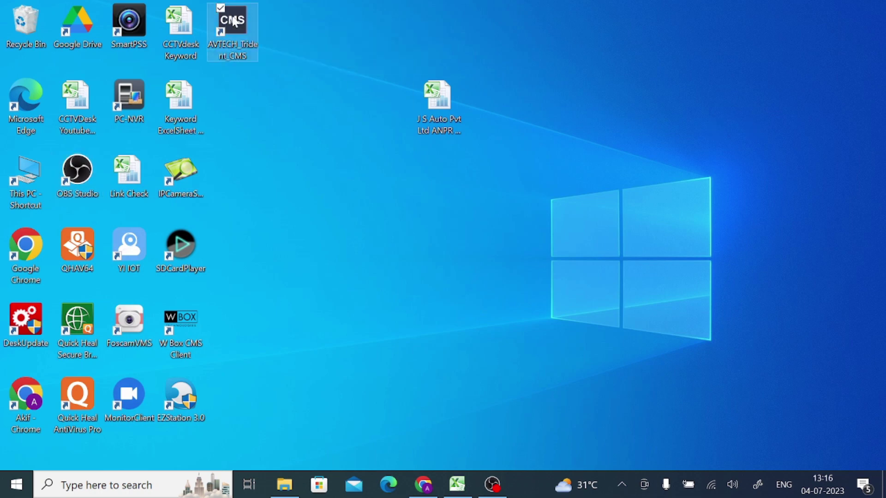
double_click(235, 20)
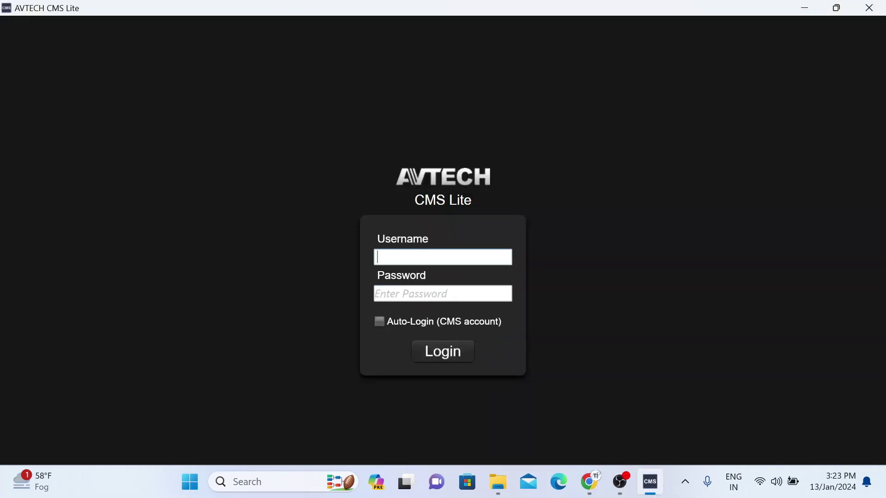
Enter the administrator username and the account password on the CMS Lite login screen.
text(admin)
key(Tab)
text(ad)
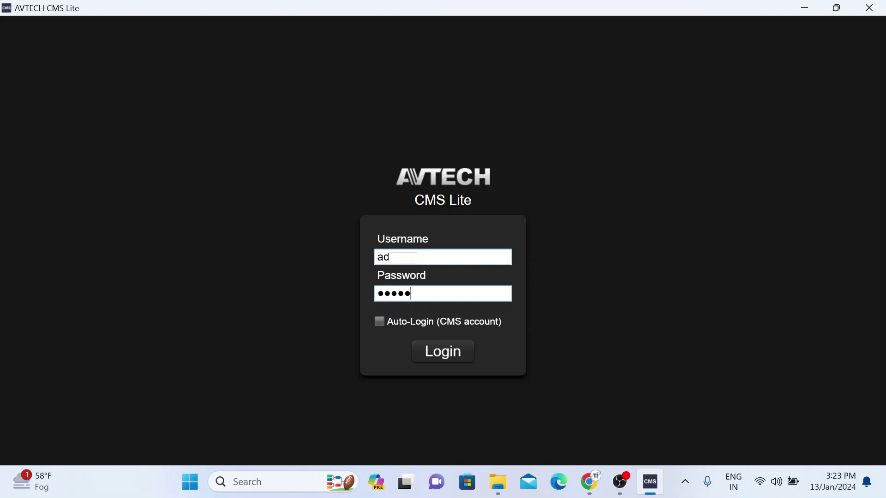
text(min1)
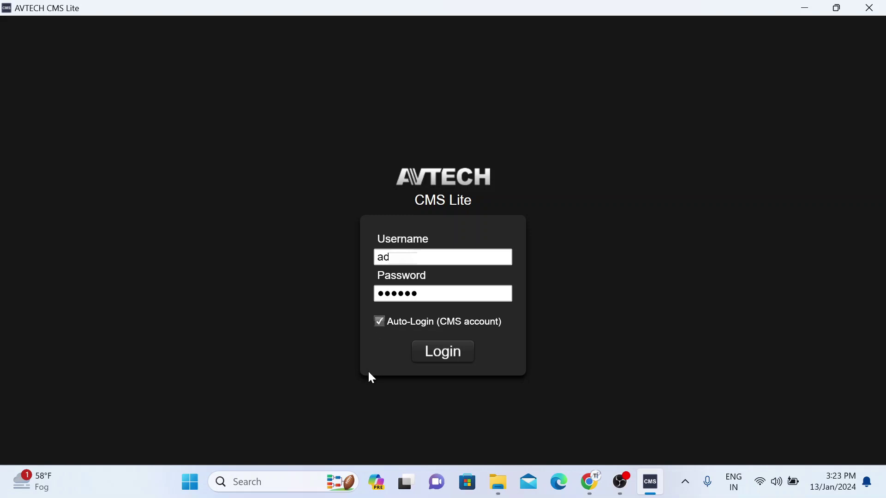
Log in as Administrator and view the empty list on the Device tab.
click(439, 356)
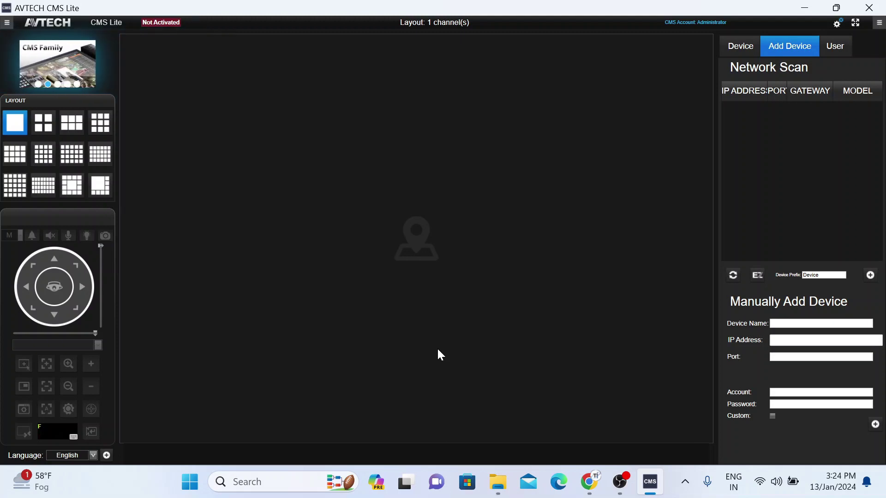
click(737, 48)
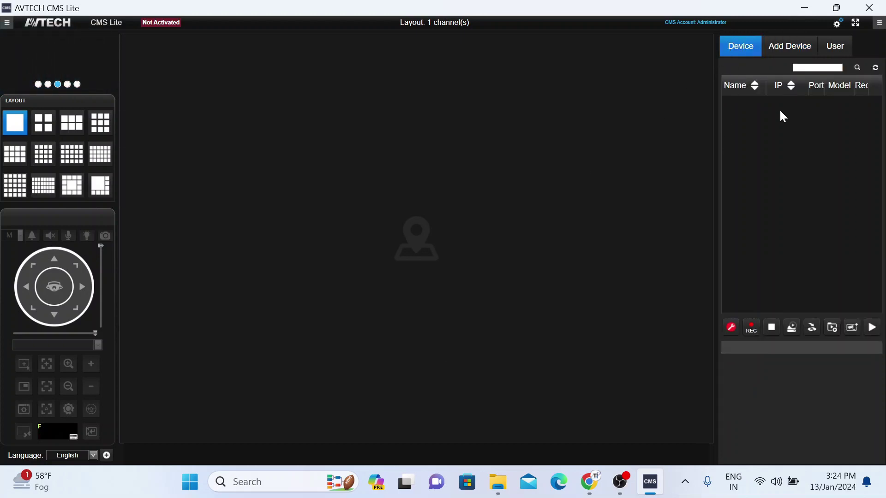
Under Manually Add Device, enter name 'Test Device', its IP address, port 6036, and the account name.
click(786, 48)
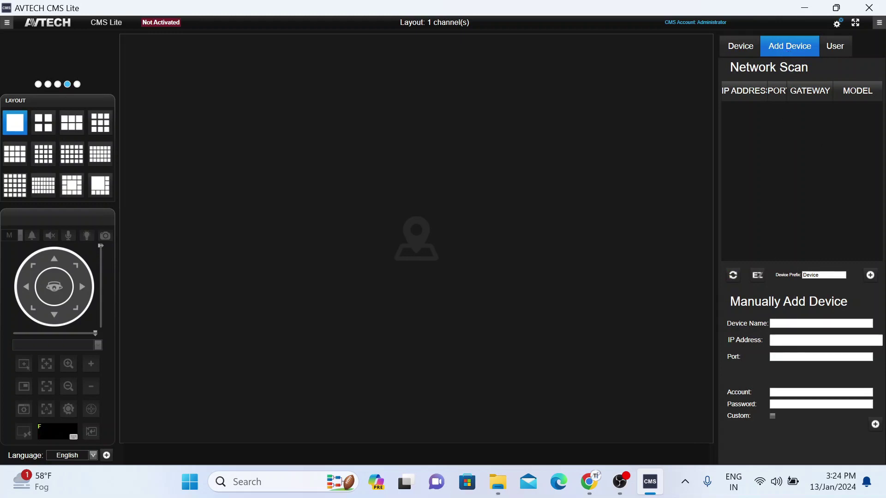
text(Test)
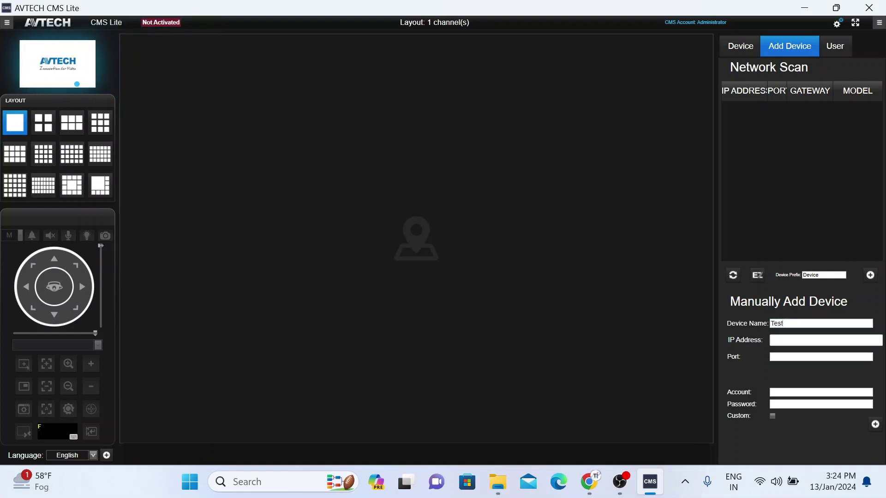
text( Device)
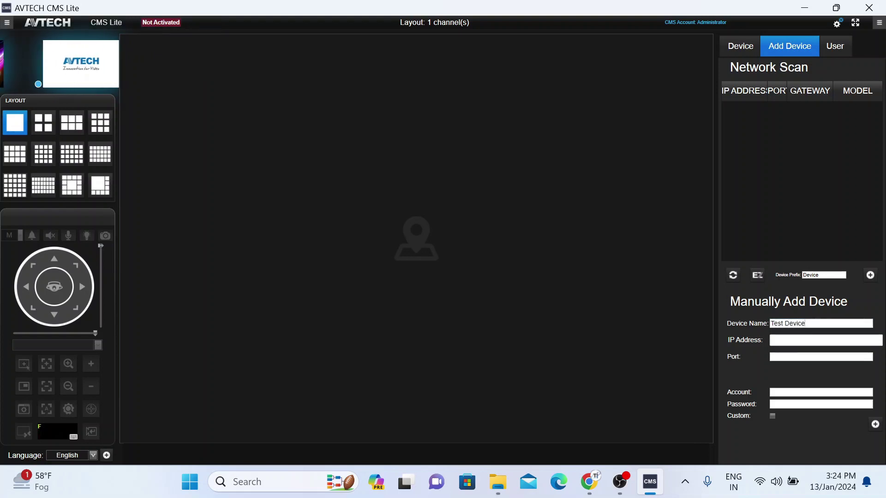
click(771, 340)
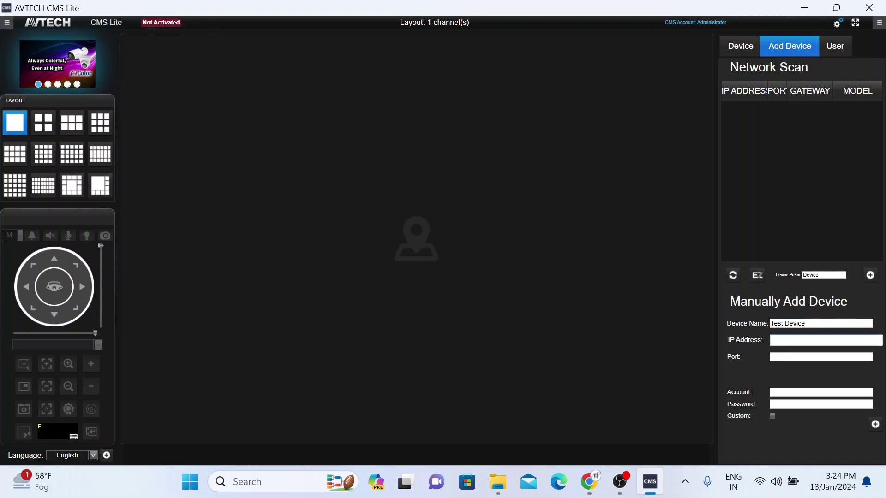
text(192.1)
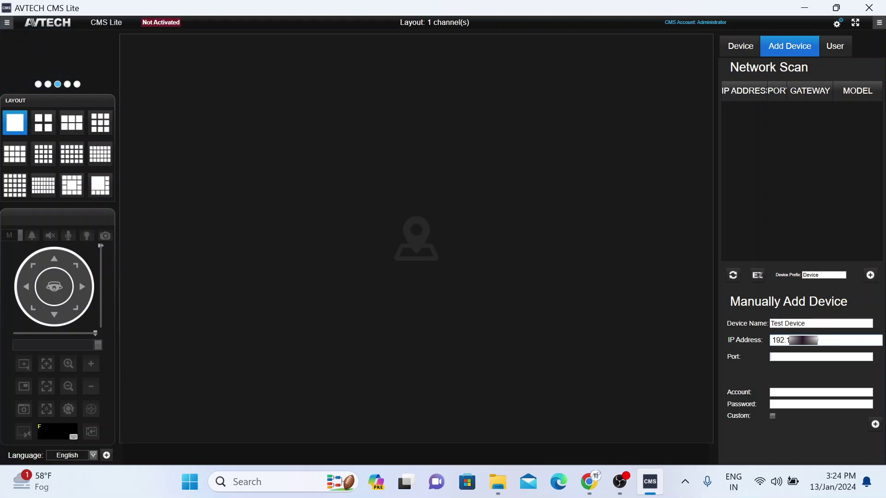
text(6036)
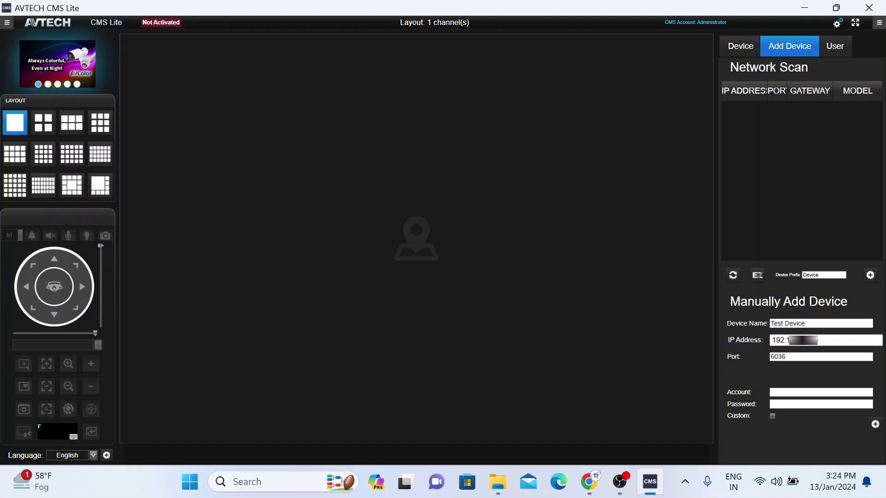
text(ad)
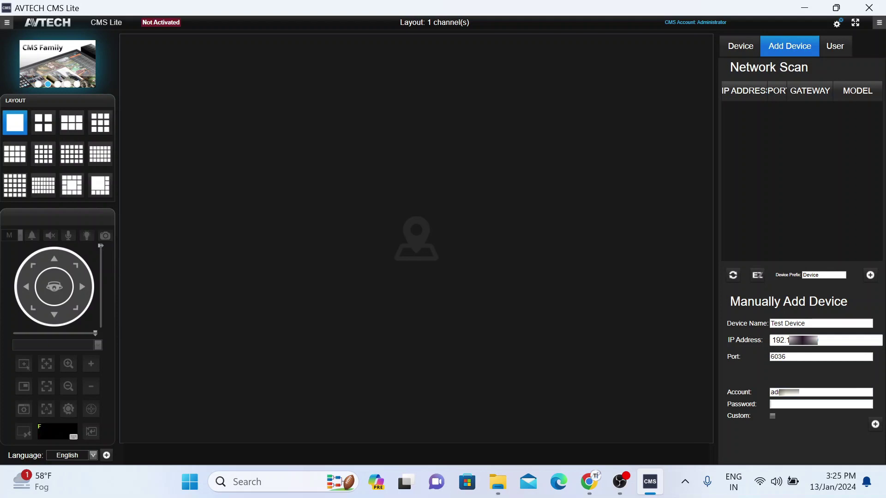
text(minad)
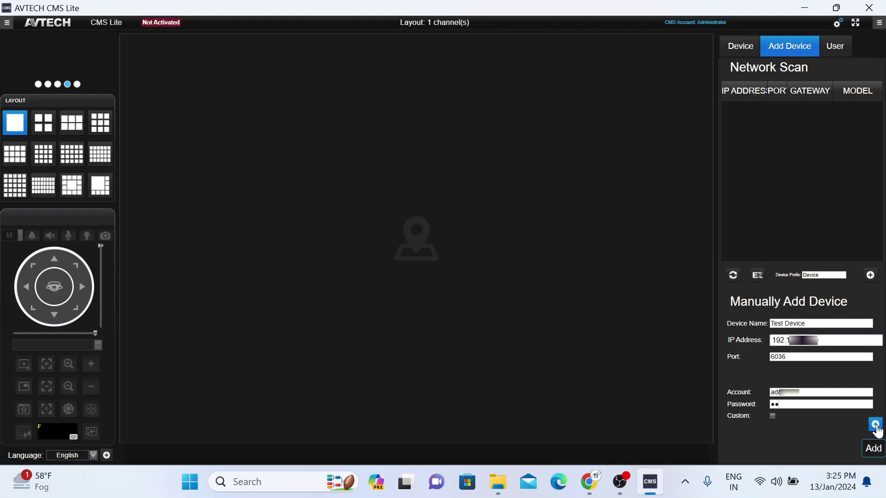
Submit the Test Device details with + Add and let the Add New Devices process run.
click(875, 425)
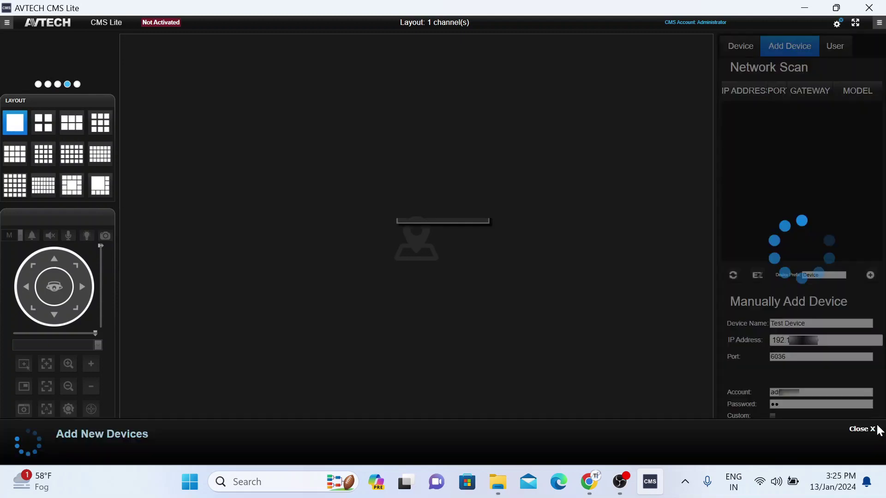